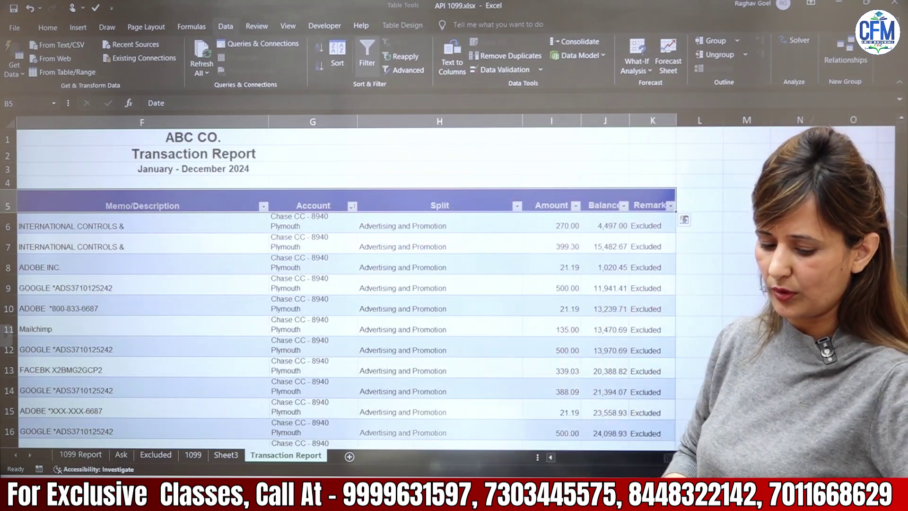
- Filter the Remarks column of the transaction table to show only Ask and Excluded
{"action": "scroll", "coordinate": [331, 283], "scroll_direction": "down", "scroll_amount": 3}
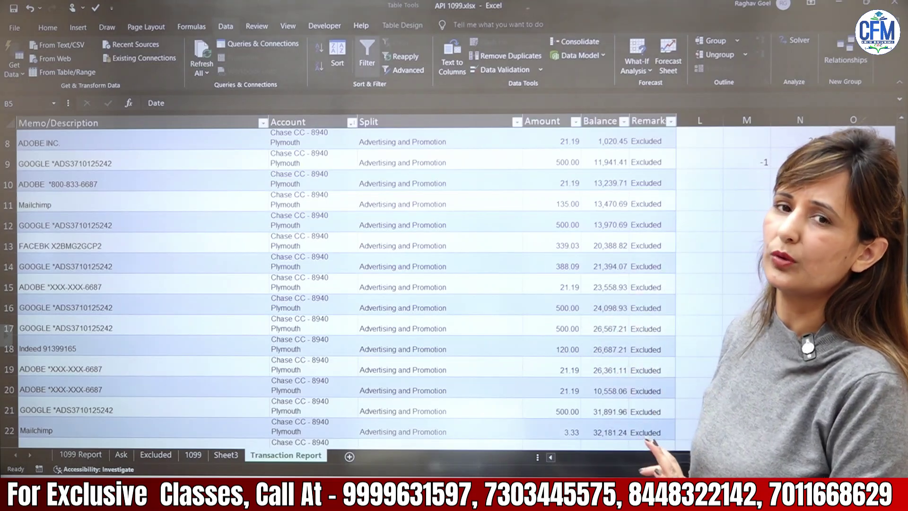
{"action": "scroll", "coordinate": [331, 284], "scroll_direction": "up", "scroll_amount": 3}
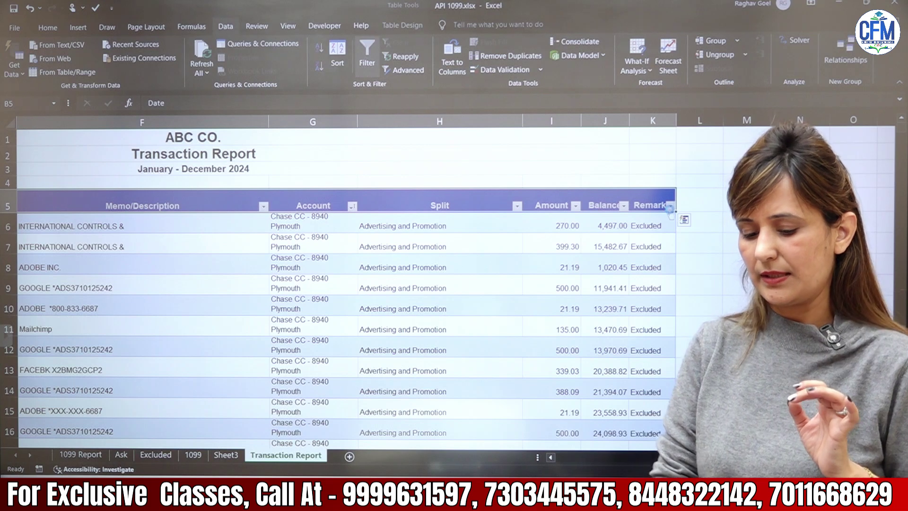
{"action": "left_click", "coordinate": [575, 205]}
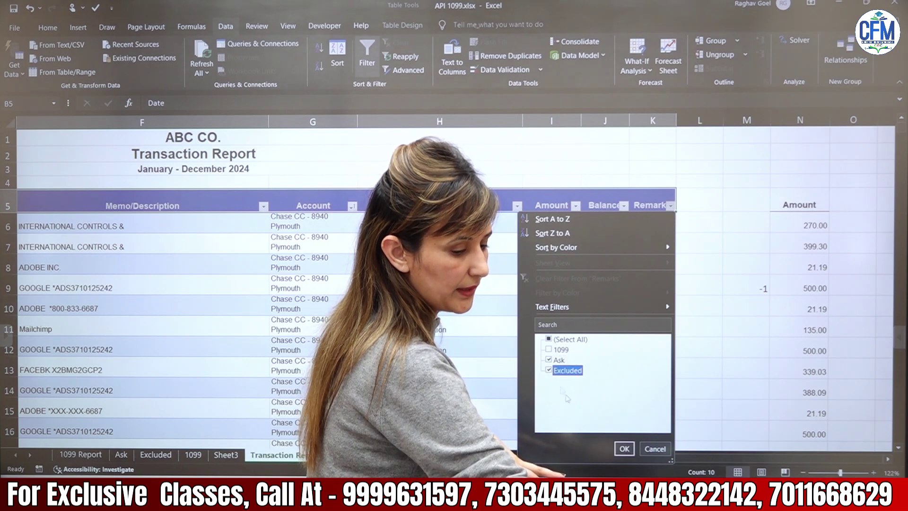
{"action": "left_click", "coordinate": [624, 448]}
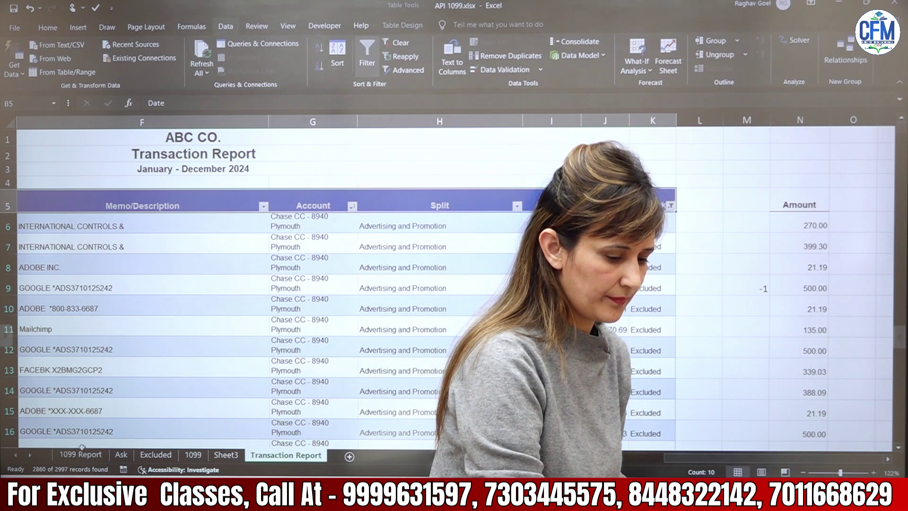
- Review the vendor totals on the 1099 Report sheet, then return to the Transaction Report sheet
{"action": "left_click", "coordinate": [81, 454]}
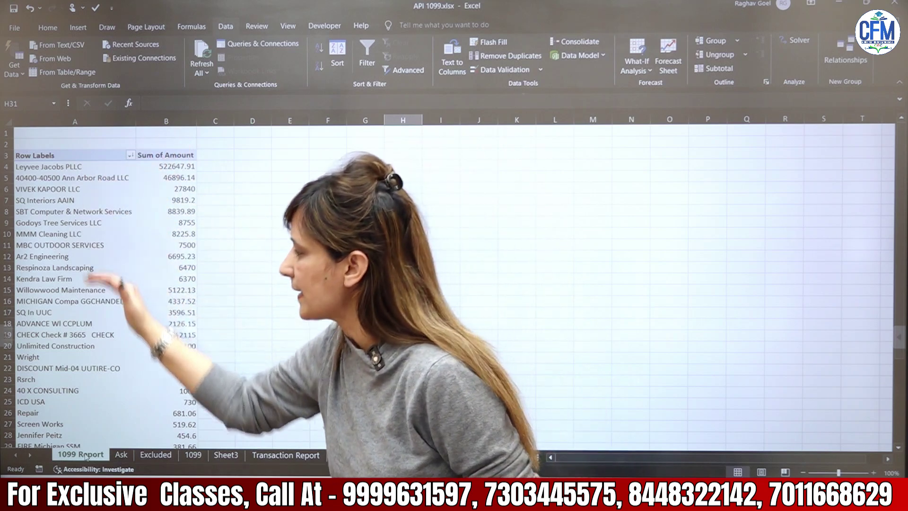
{"action": "scroll", "coordinate": [111, 334], "scroll_direction": "up", "scroll_amount": 5}
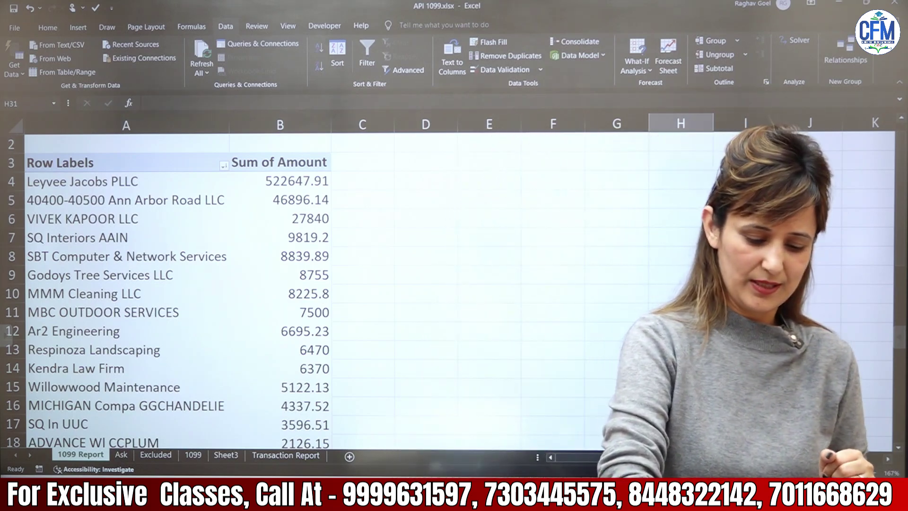
{"action": "left_click", "coordinate": [281, 442]}
{"action": "left_click", "coordinate": [286, 454]}
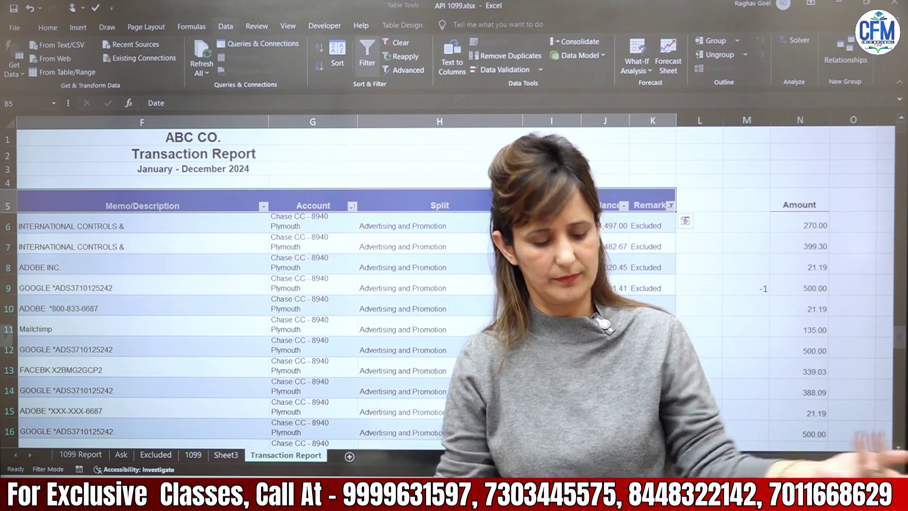
- Insert a PivotTable from the whole transaction table, placed on a new worksheet
{"action": "scroll", "coordinate": [454, 284], "scroll_direction": "left", "scroll_amount": 5}
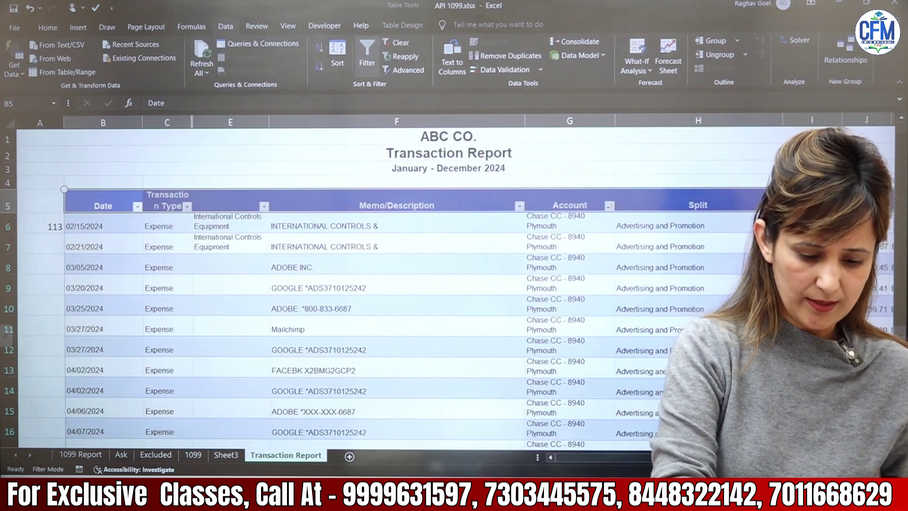
{"action": "scroll", "coordinate": [331, 308], "scroll_direction": "right", "scroll_amount": 5}
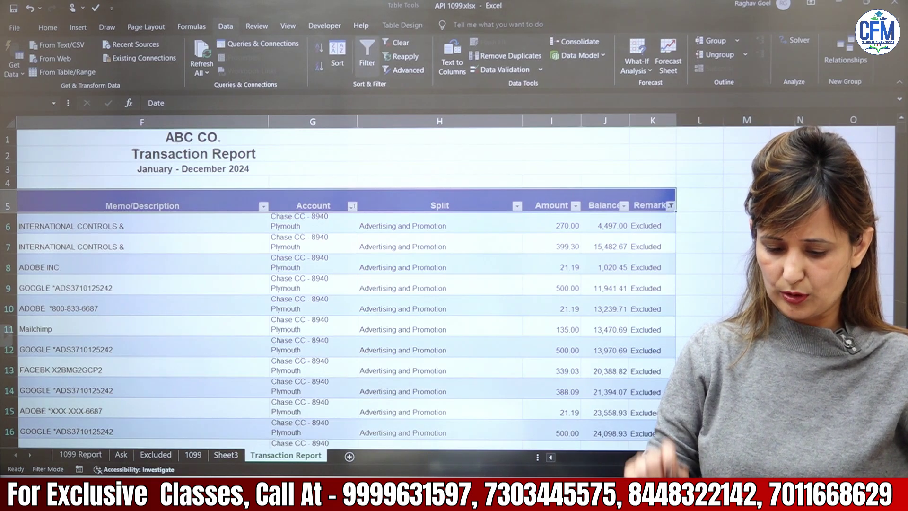
{"action": "key", "text": "ctrl+shift+End"}
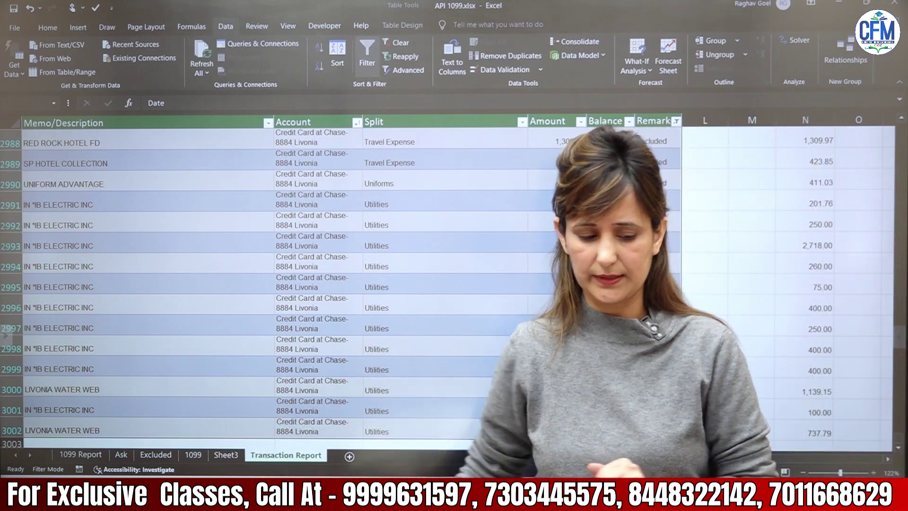
{"action": "left_click", "coordinate": [78, 29]}
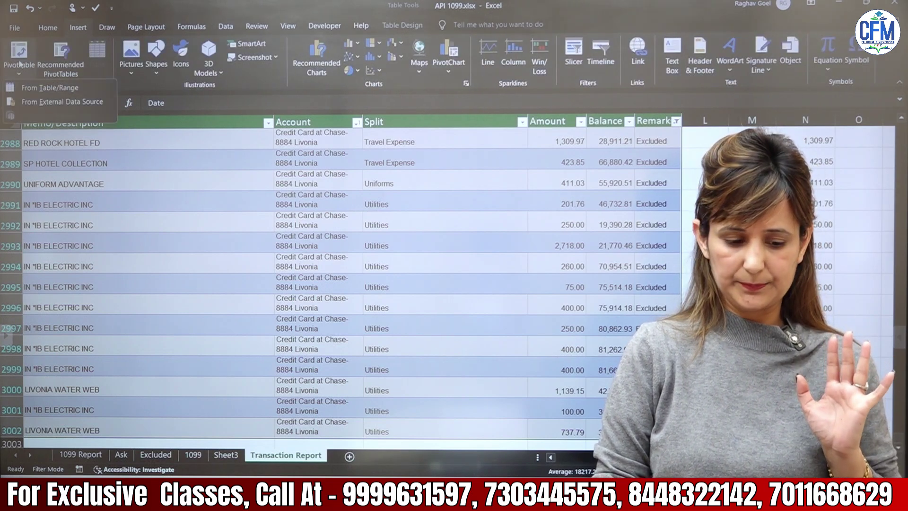
{"action": "left_click", "coordinate": [31, 88]}
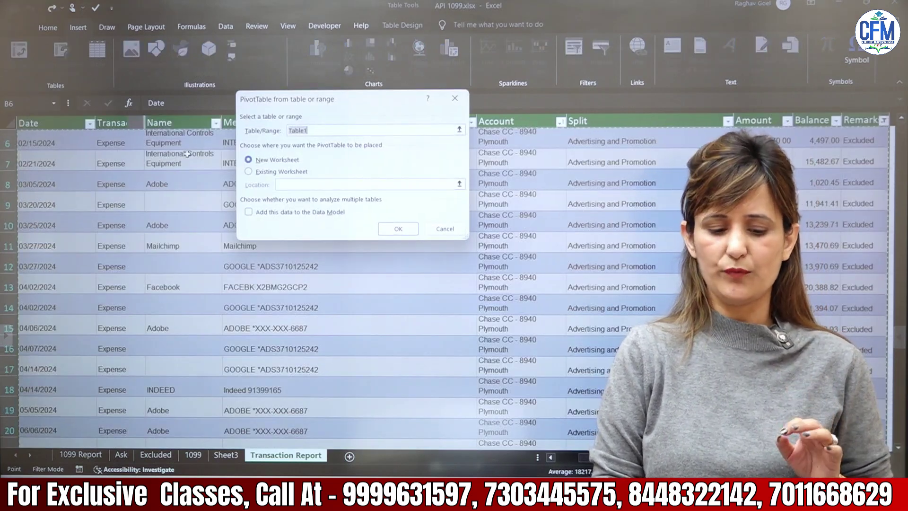
{"action": "left_click", "coordinate": [397, 229]}
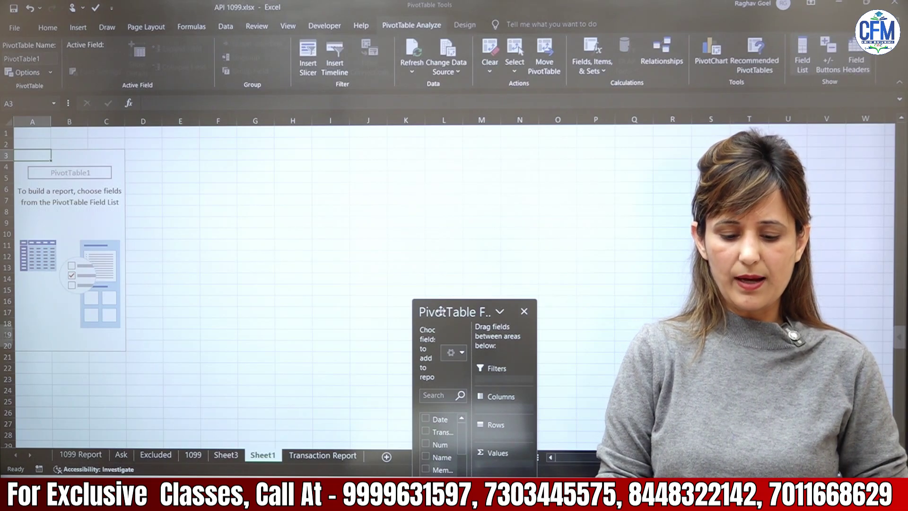
- Enlarge the PivotTable field list and build the report with Remarks as rows and Amount as summed values
{"action": "left_click_drag", "start_coordinate": [440, 311], "coordinate": [400, 193]}
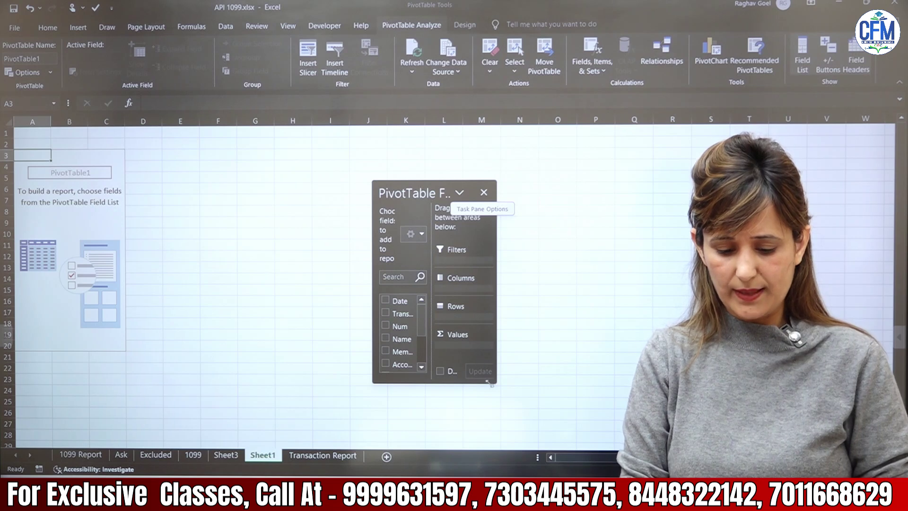
{"action": "left_click_drag", "start_coordinate": [498, 385], "coordinate": [693, 422]}
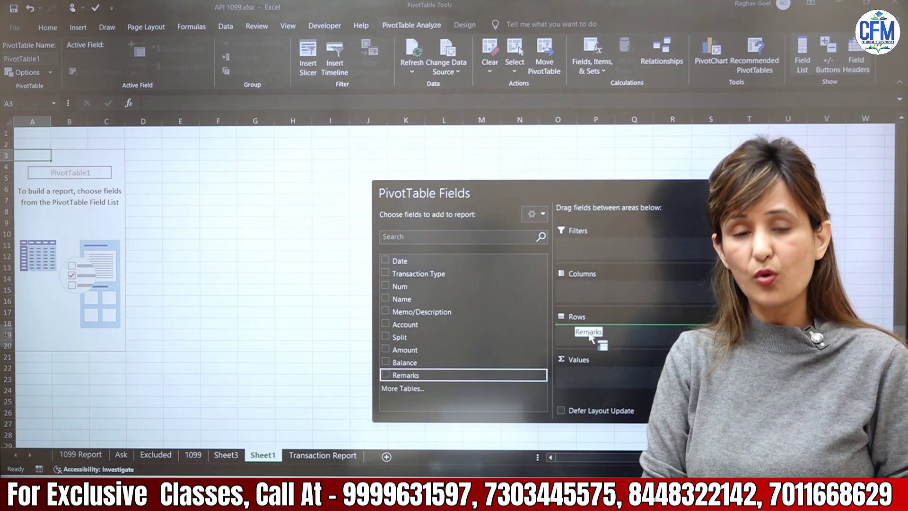
{"action": "left_click_drag", "start_coordinate": [589, 337], "coordinate": [588, 333]}
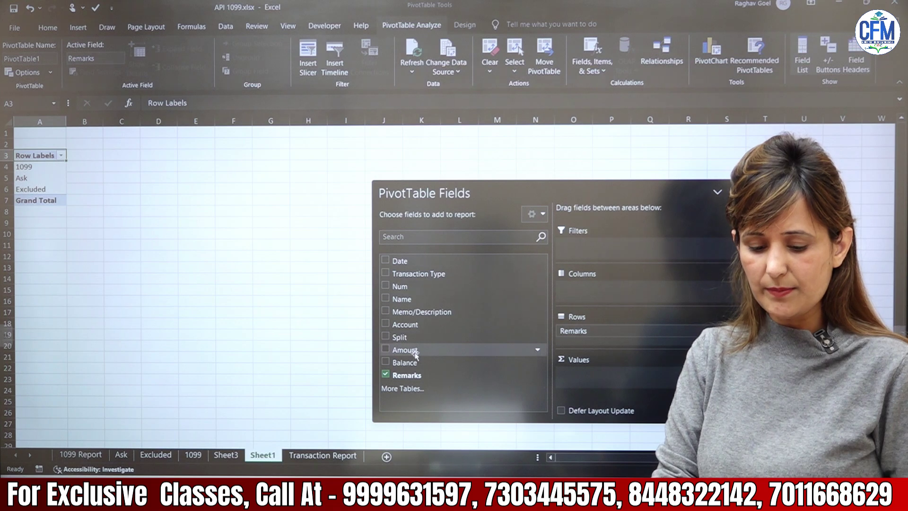
{"action": "left_click_drag", "start_coordinate": [600, 383], "coordinate": [600, 377]}
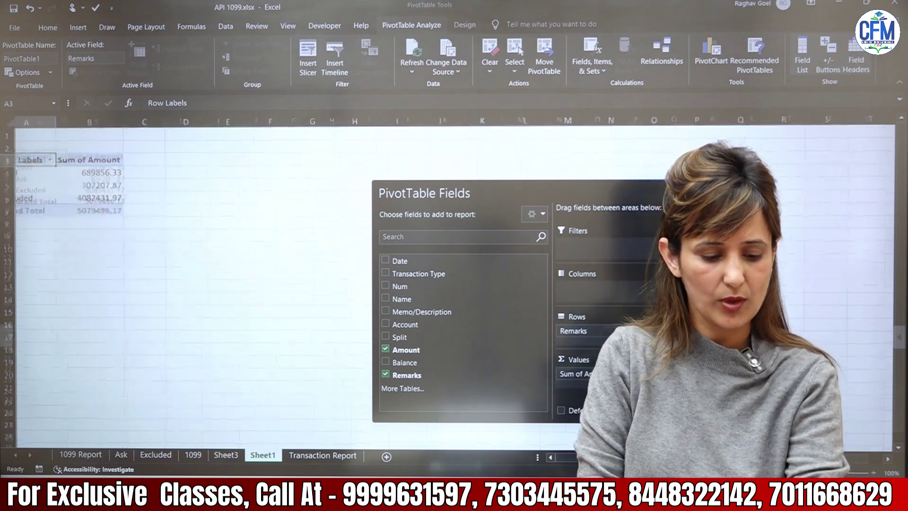
- Extract the transactions behind the 1099 row's Sum of Amount to a separate detail sheet and look through them
{"action": "scroll", "coordinate": [120, 226], "scroll_direction": "up", "scroll_amount": 5, "text": "ctrl"}
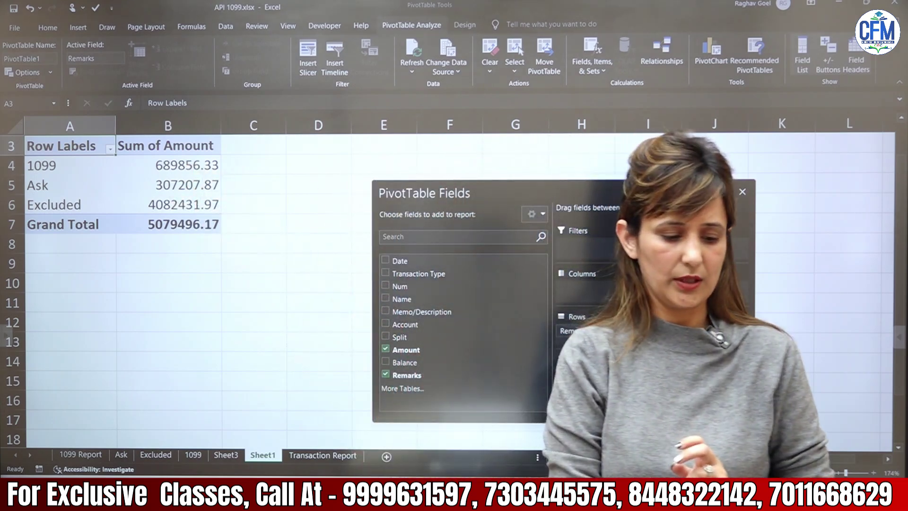
{"action": "double_click", "coordinate": [189, 165]}
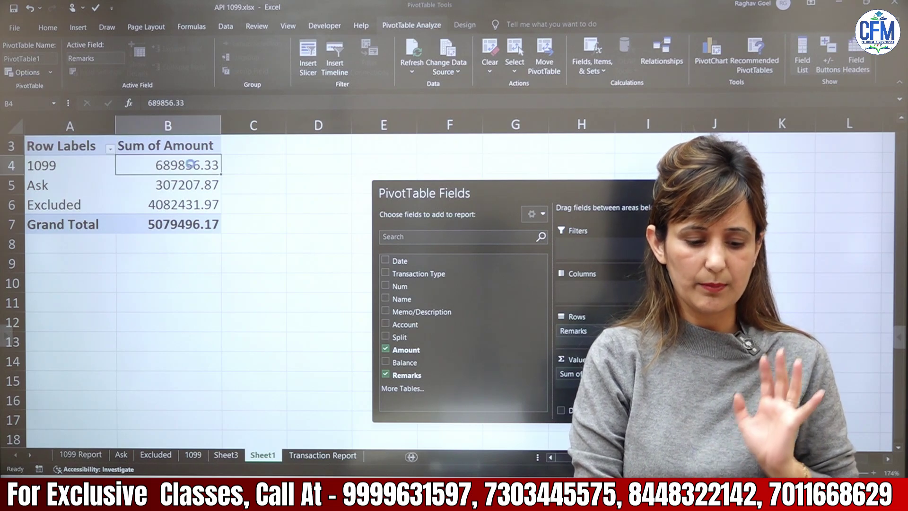
{"action": "scroll", "coordinate": [330, 256], "scroll_direction": "down", "scroll_amount": 8}
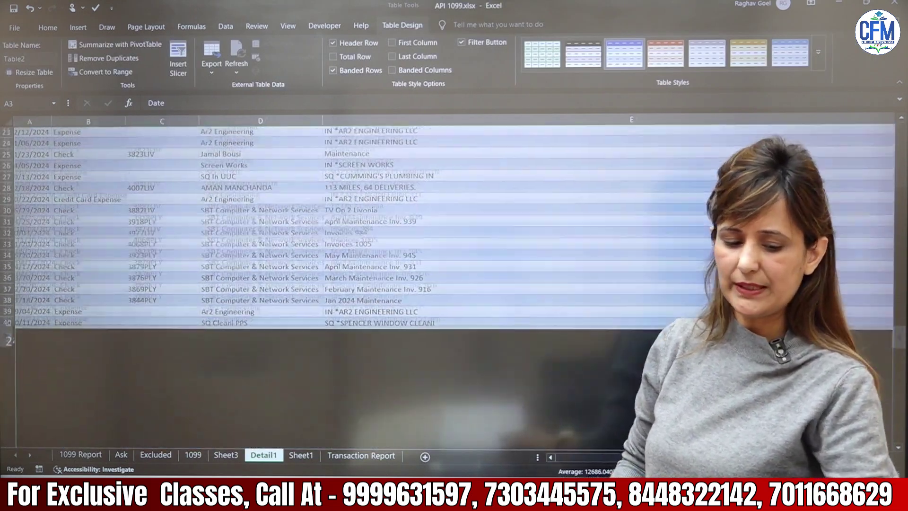
{"action": "scroll", "coordinate": [330, 256], "scroll_direction": "up", "scroll_amount": 8}
{"action": "scroll", "coordinate": [445, 284], "scroll_direction": "down", "scroll_amount": 2}
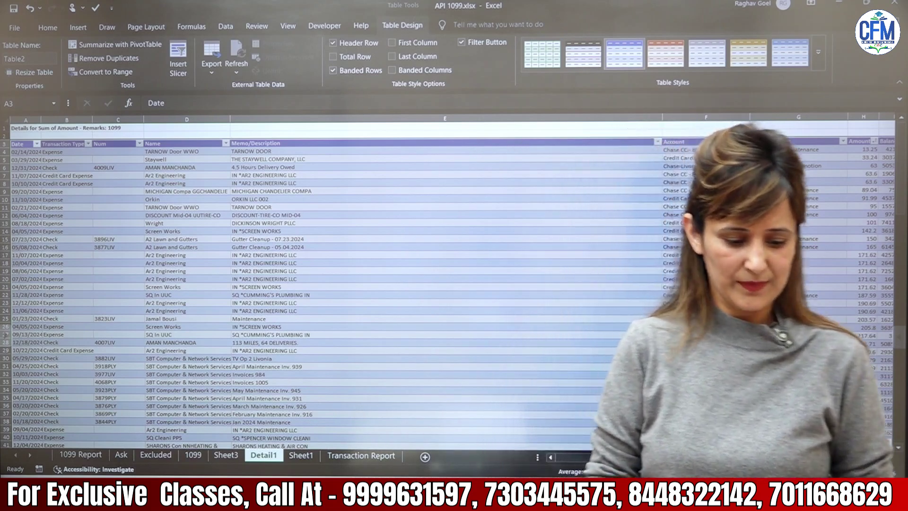
- Insert a PivotTable from the extracted 1099 detail table, placed on a new worksheet
{"action": "left_click", "coordinate": [79, 27]}
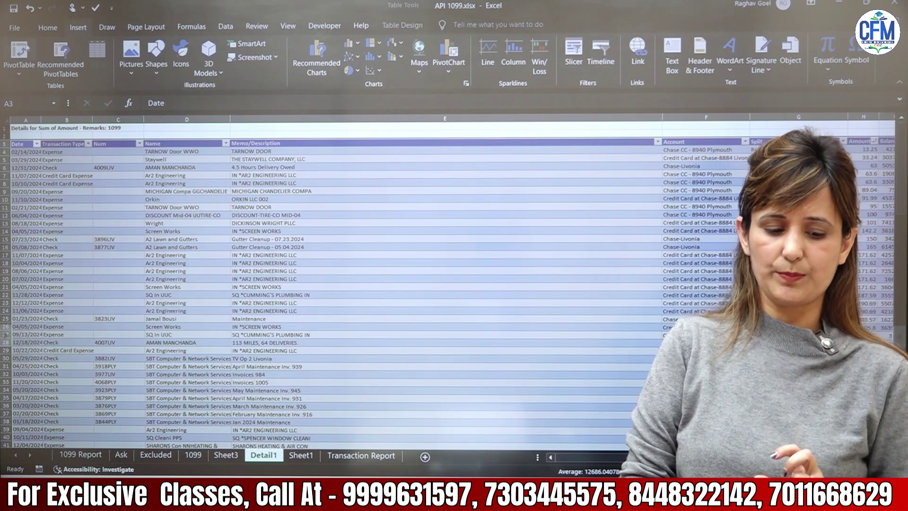
{"action": "left_click", "coordinate": [17, 57]}
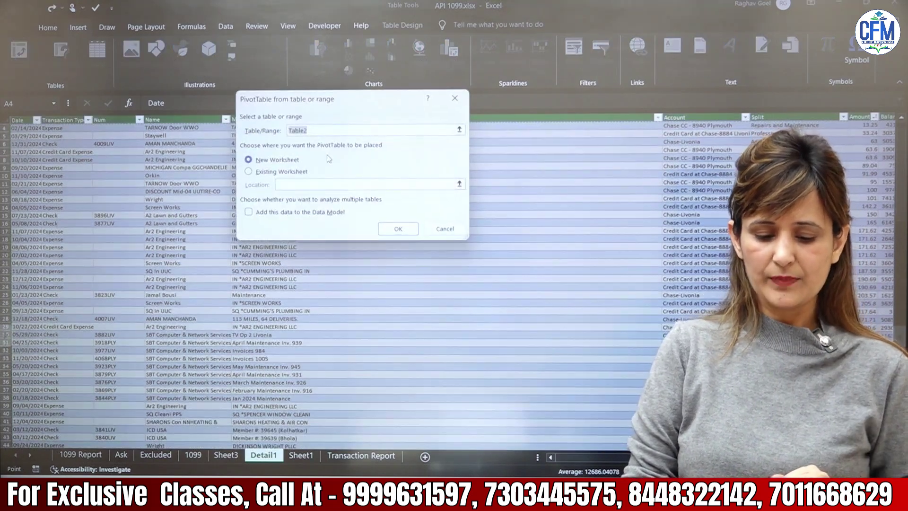
{"action": "left_click", "coordinate": [398, 229]}
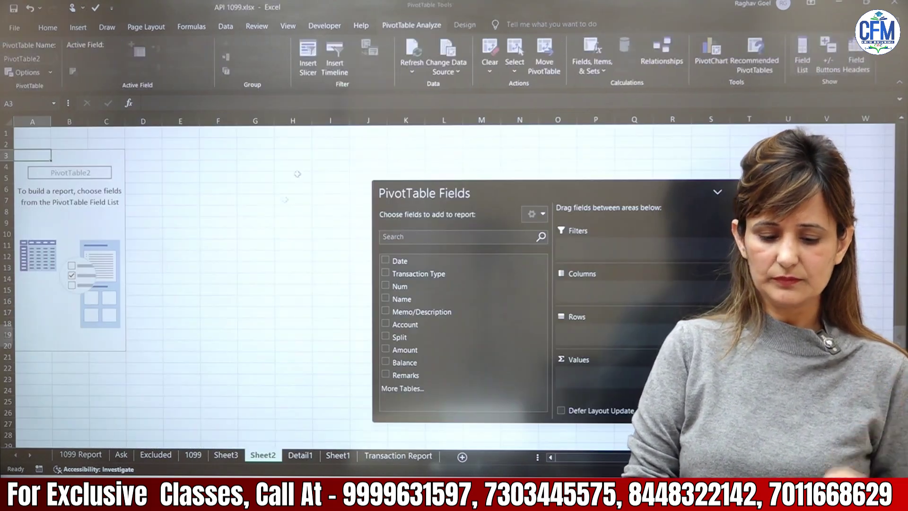
- Set Name as the rows and Amount as the summed values of the new PivotTable, keeping the field list clear of the data
{"action": "left_click_drag", "start_coordinate": [463, 192], "coordinate": [418, 140]}
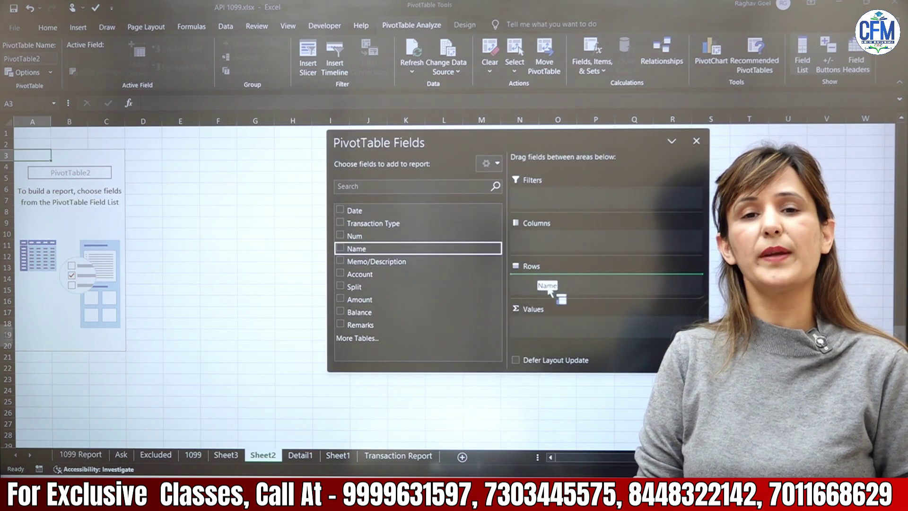
{"action": "left_click_drag", "start_coordinate": [548, 290], "coordinate": [549, 283]}
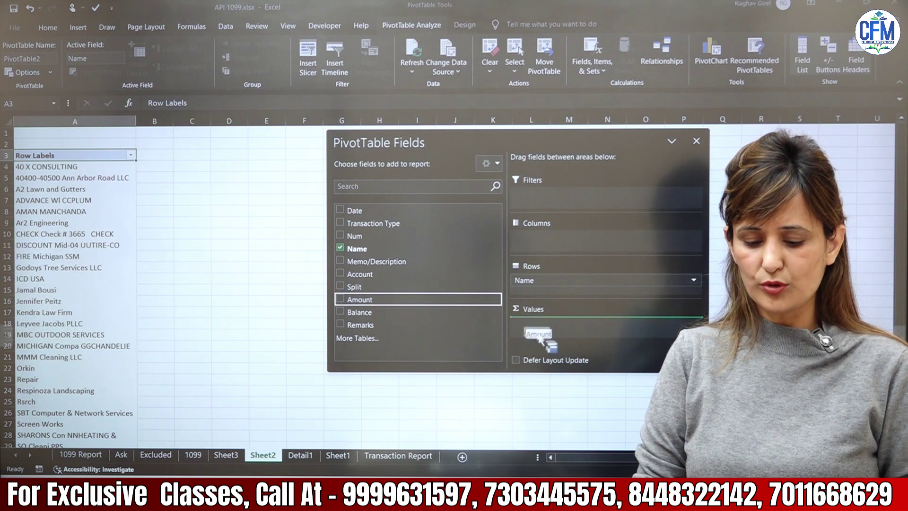
{"action": "left_click_drag", "start_coordinate": [541, 331], "coordinate": [541, 326]}
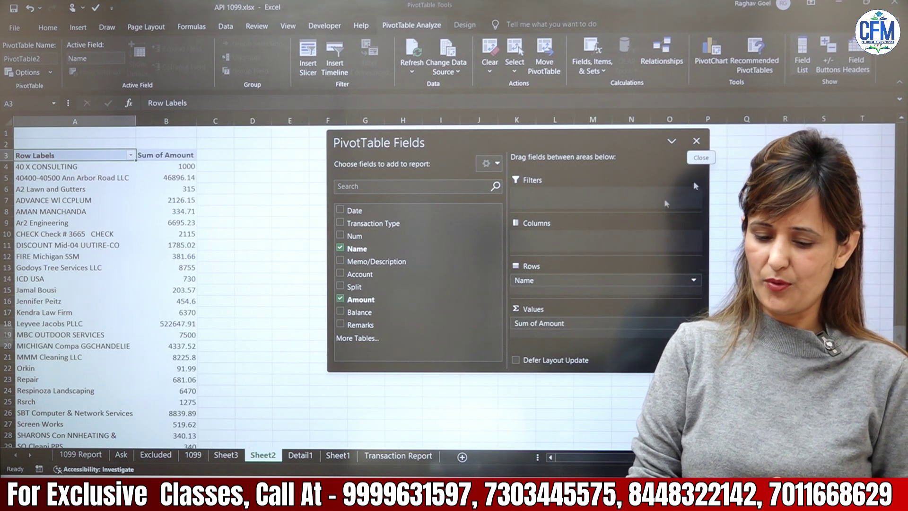
{"action": "left_click_drag", "start_coordinate": [565, 140], "coordinate": [734, 148]}
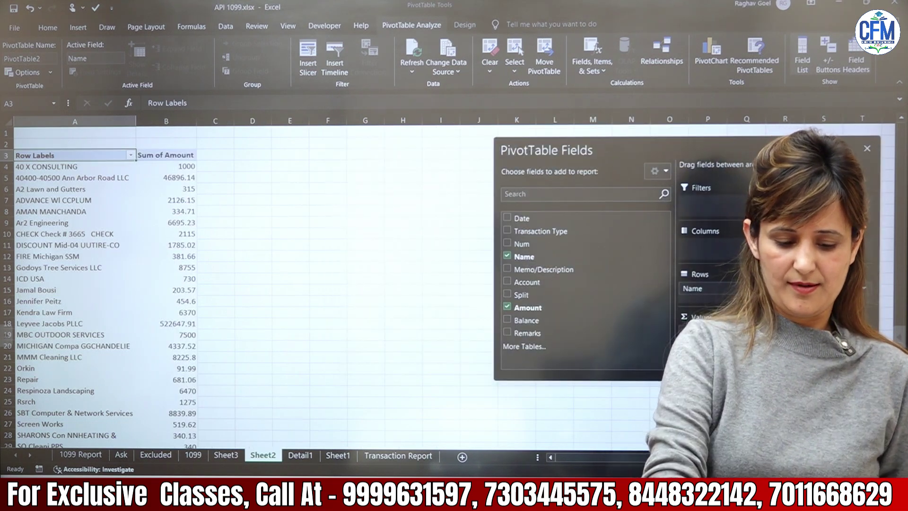
- Sort the vendors in the PivotTable by Sum of Amount from largest to smallest
{"action": "scroll", "coordinate": [104, 284], "scroll_direction": "down", "scroll_amount": 1}
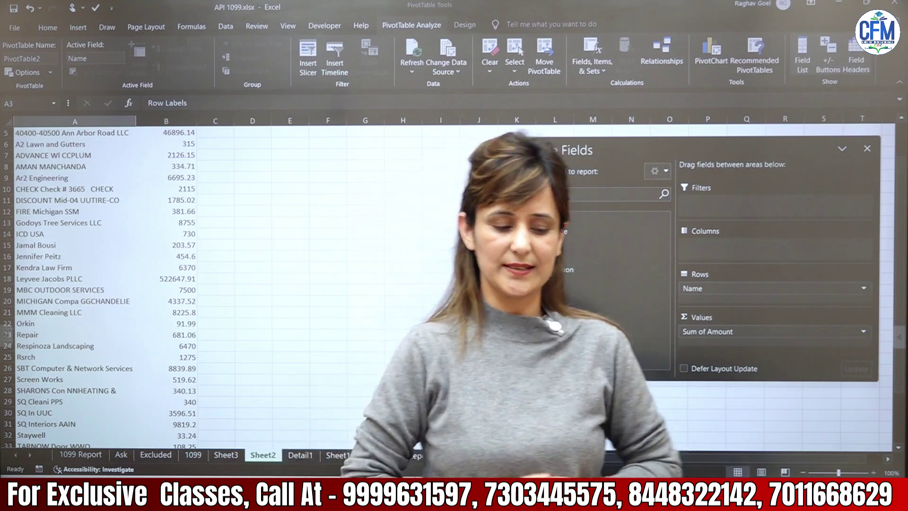
{"action": "scroll", "coordinate": [255, 288], "scroll_direction": "up", "scroll_amount": 2}
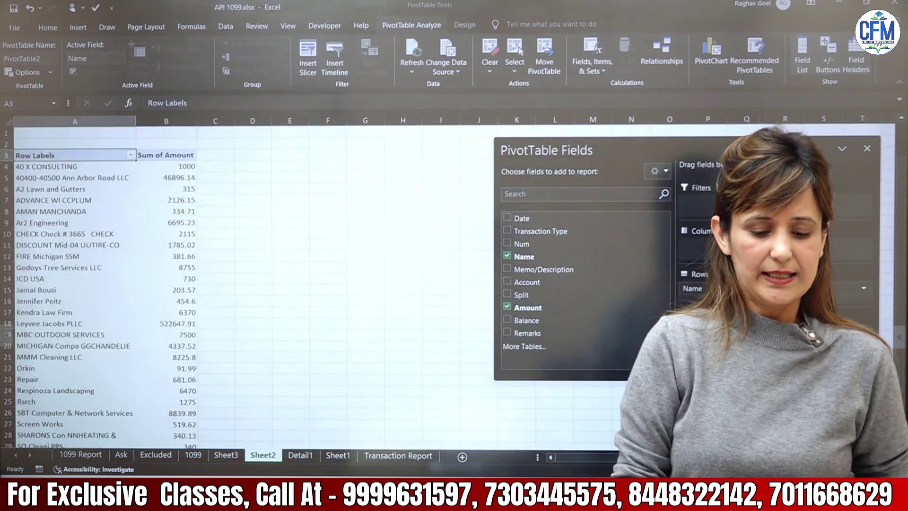
{"action": "mouse_move", "coordinate": [162, 167]}
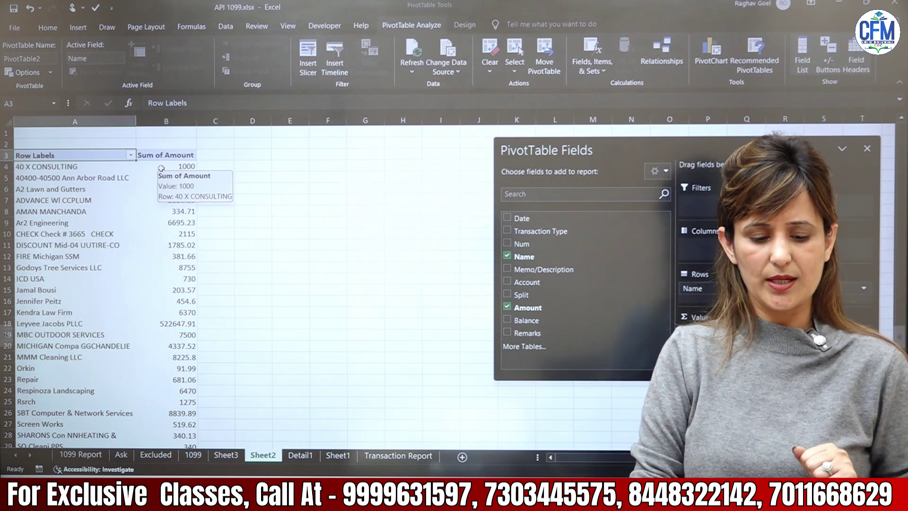
{"action": "right_click", "coordinate": [163, 169]}
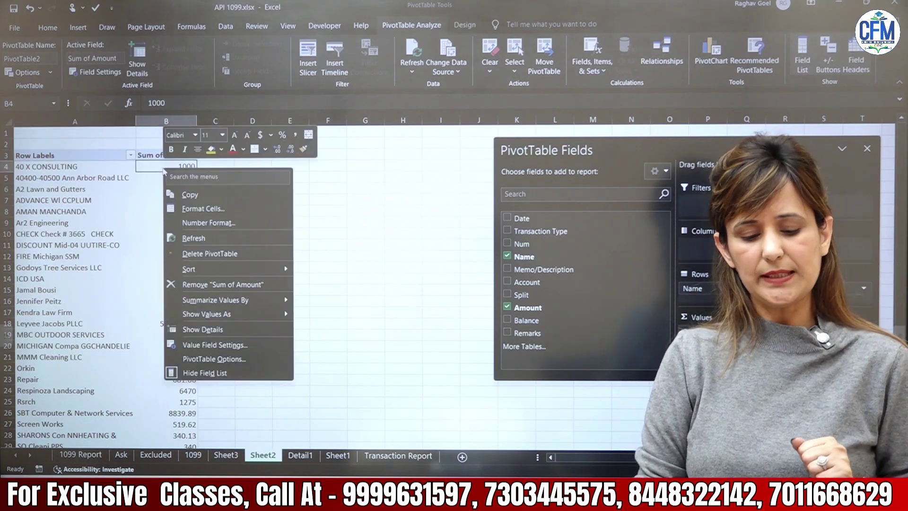
{"action": "mouse_move", "coordinate": [283, 268]}
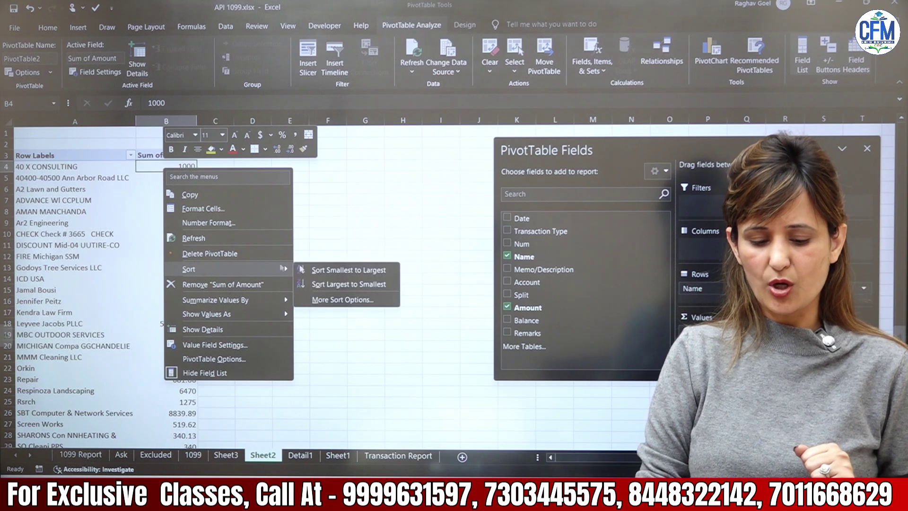
{"action": "left_click", "coordinate": [348, 284]}
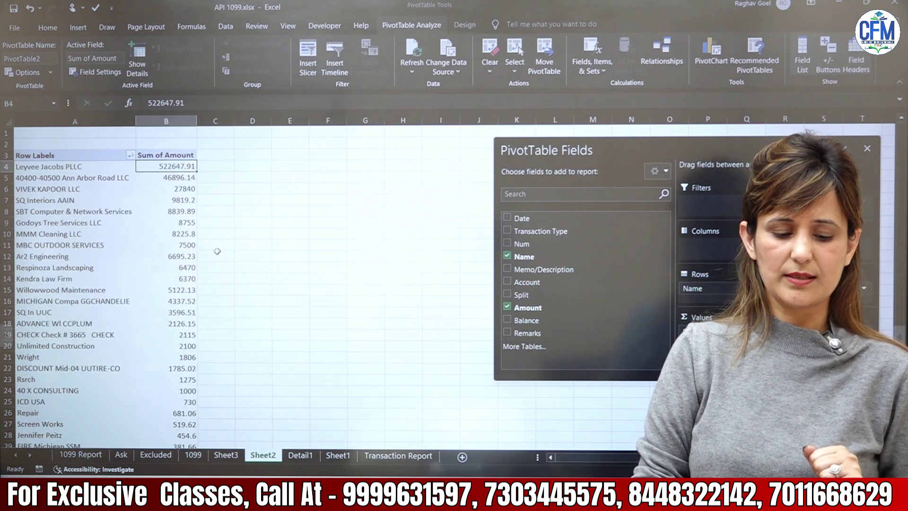